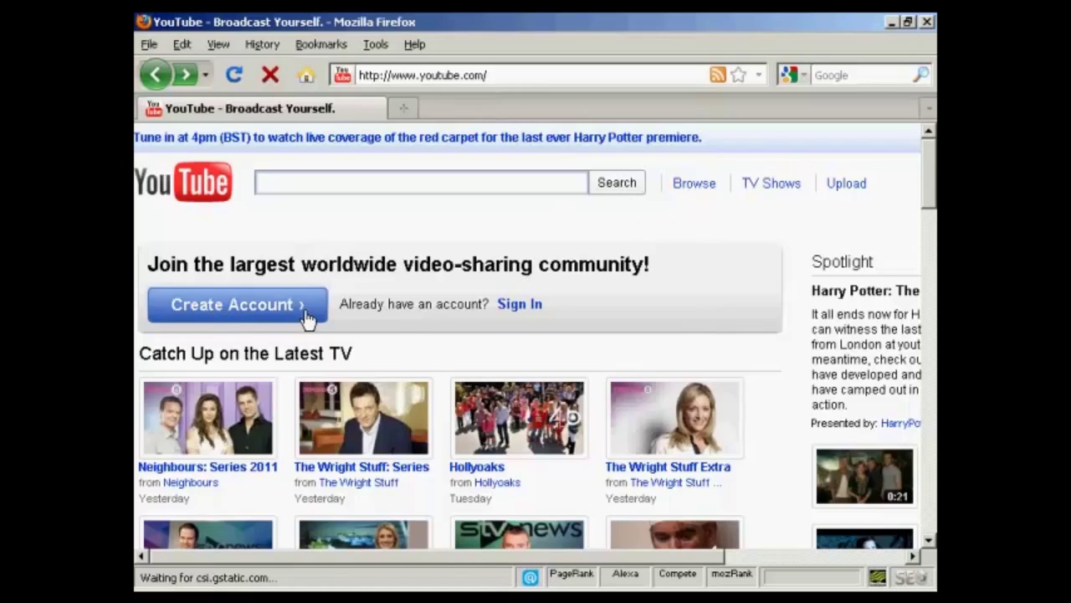
Scroll the YouTube home page and open the Create Account sign-up form
left_click_drag(456, 555, 656, 570)
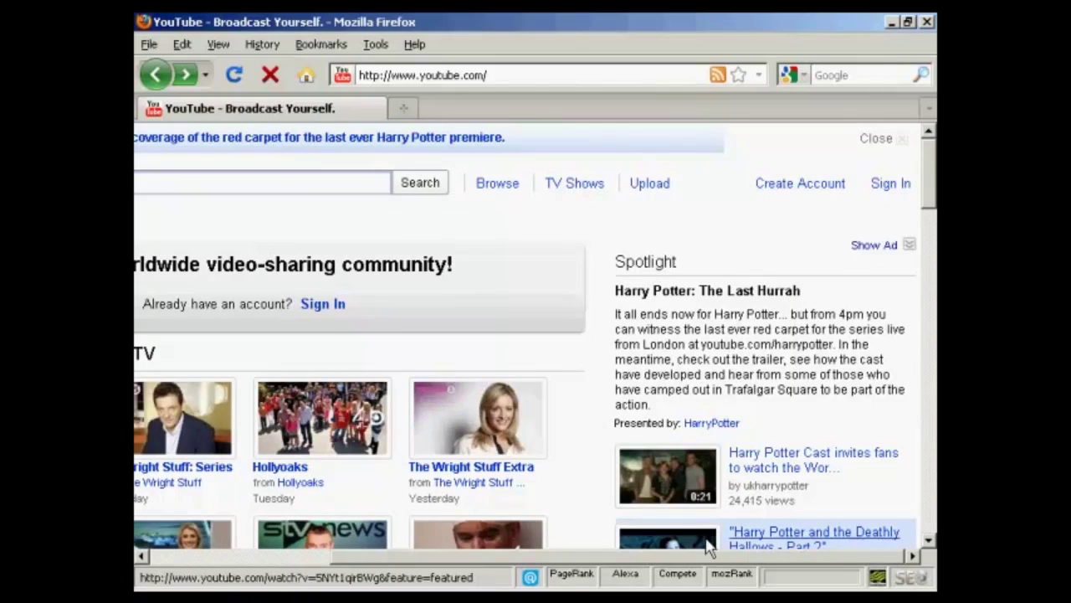
left_click_drag(586, 555, 379, 559)
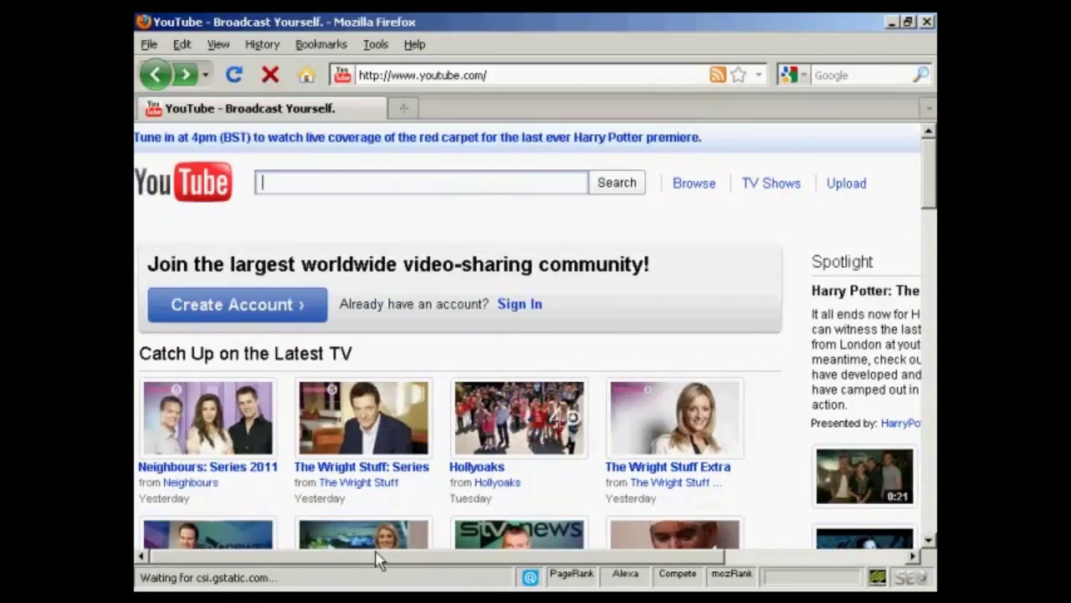
left_click(252, 308)
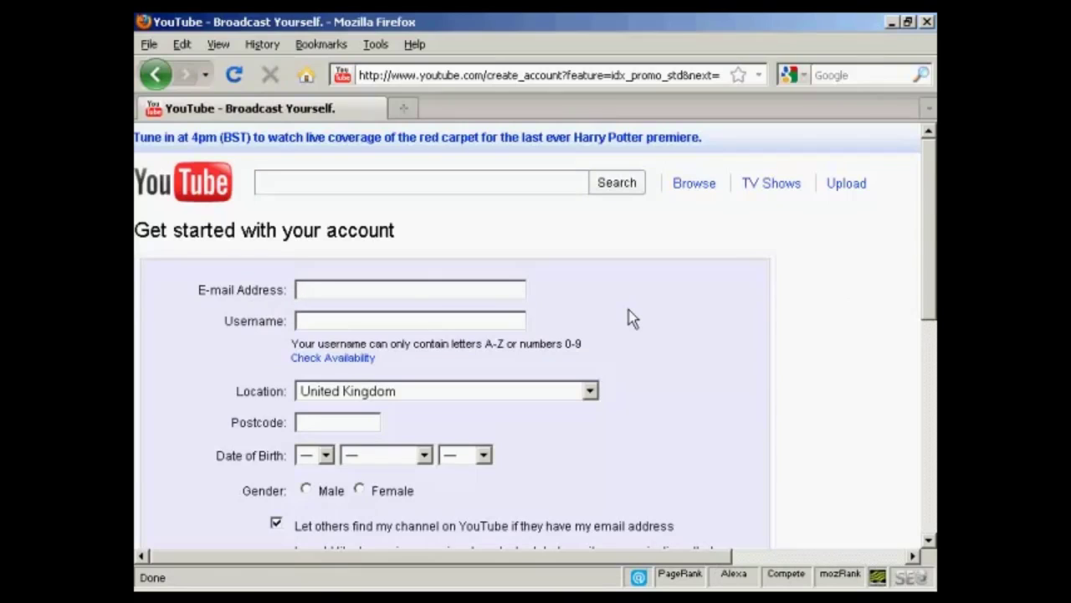
Enter the email address and an available username, keep United Kingdom, and fill in the postcode
left_click(336, 320)
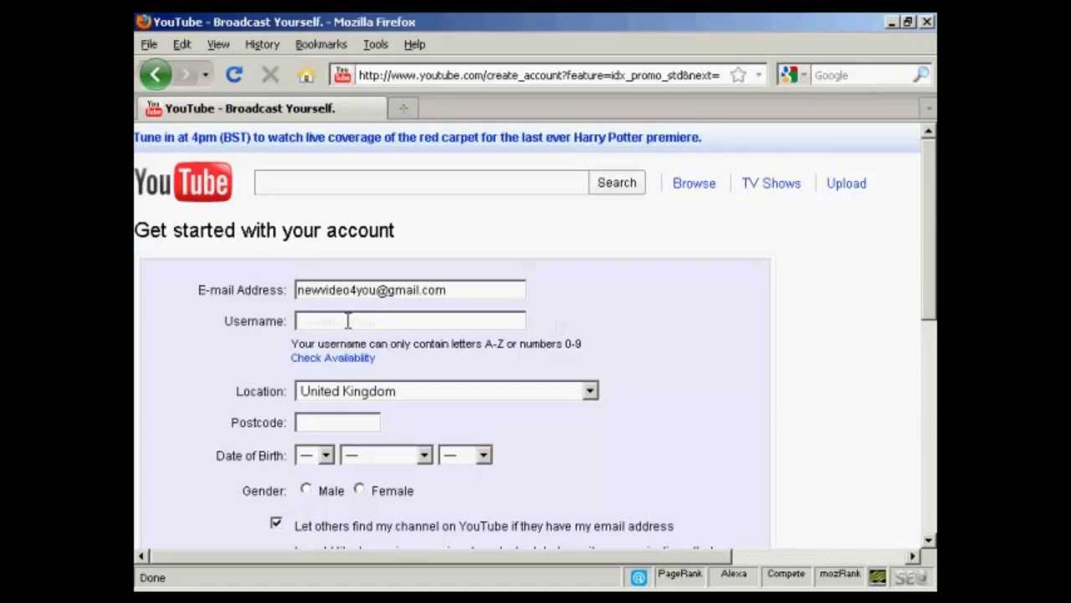
type("newvideo4you")
left_click(359, 358)
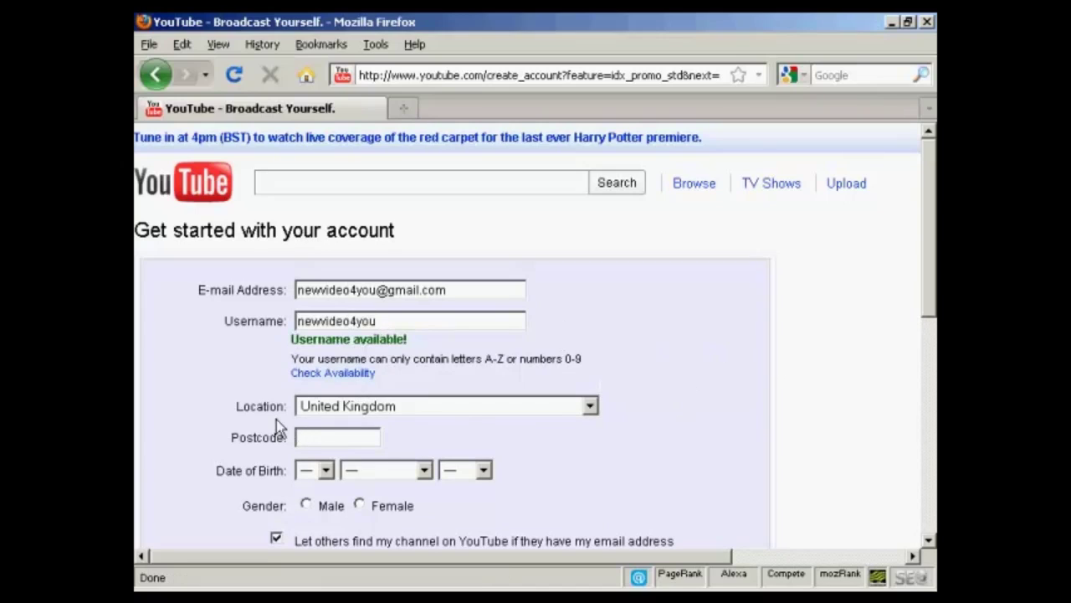
left_click(590, 407)
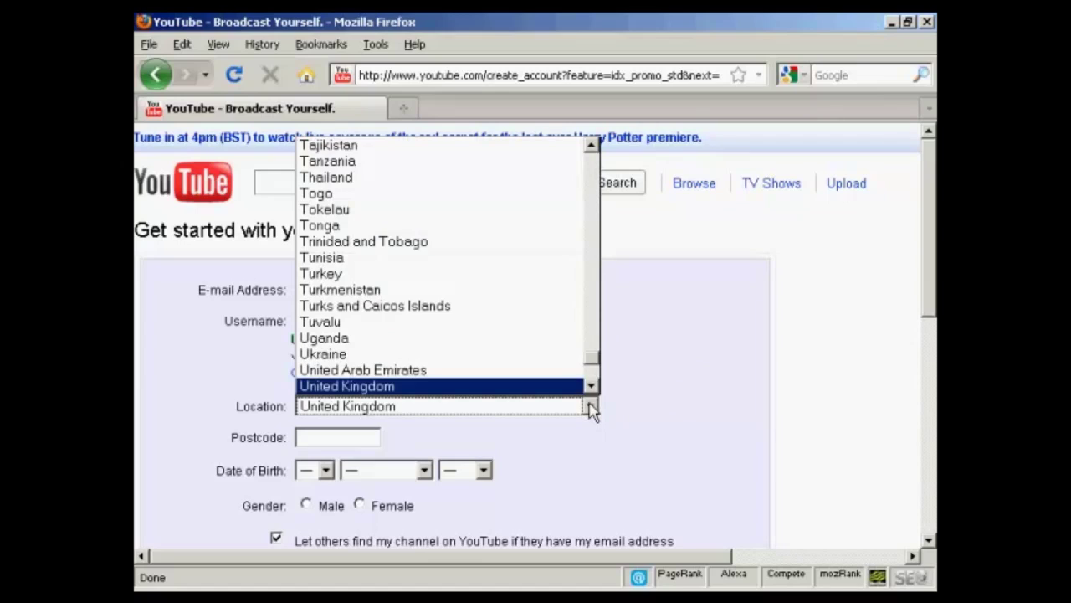
left_click(591, 407)
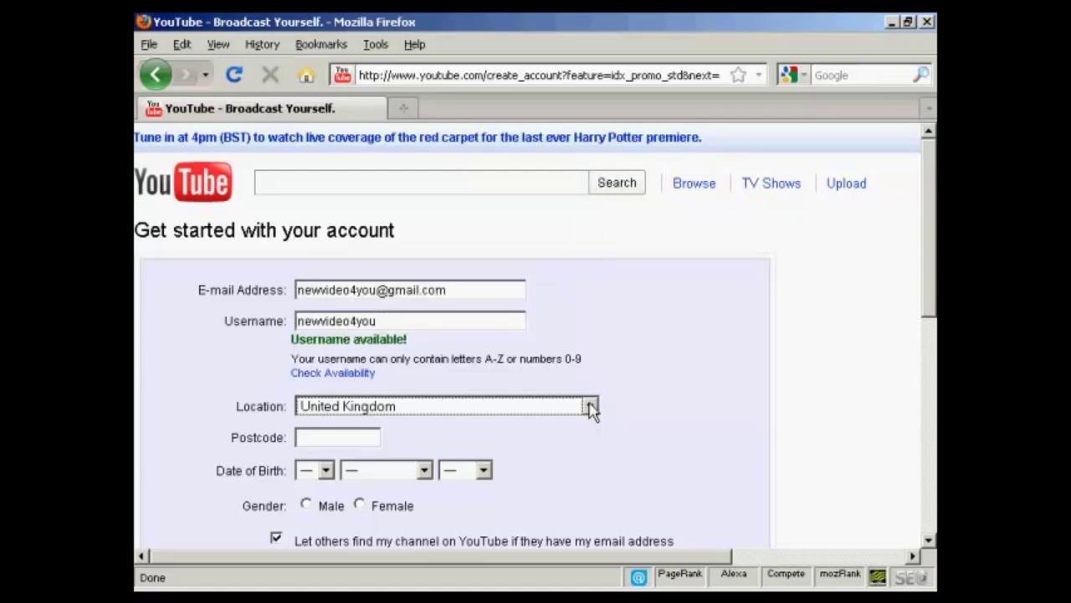
left_click(342, 437)
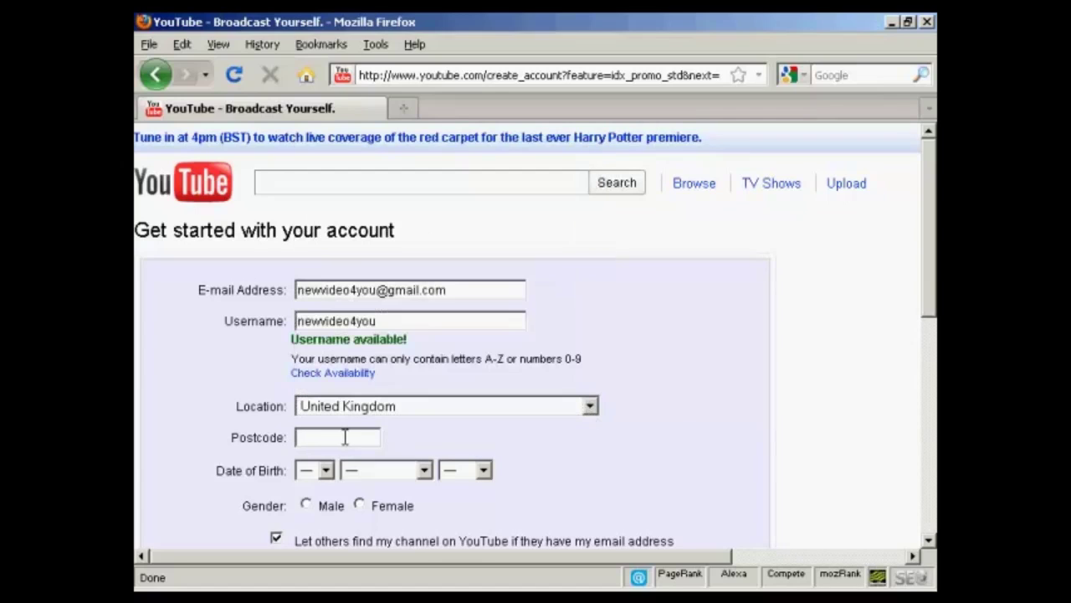
type("TD7 2K")
type("E")
Set the birth date to 10 July 1968 and the gender to Male
left_click_drag(933, 280, 933, 364)
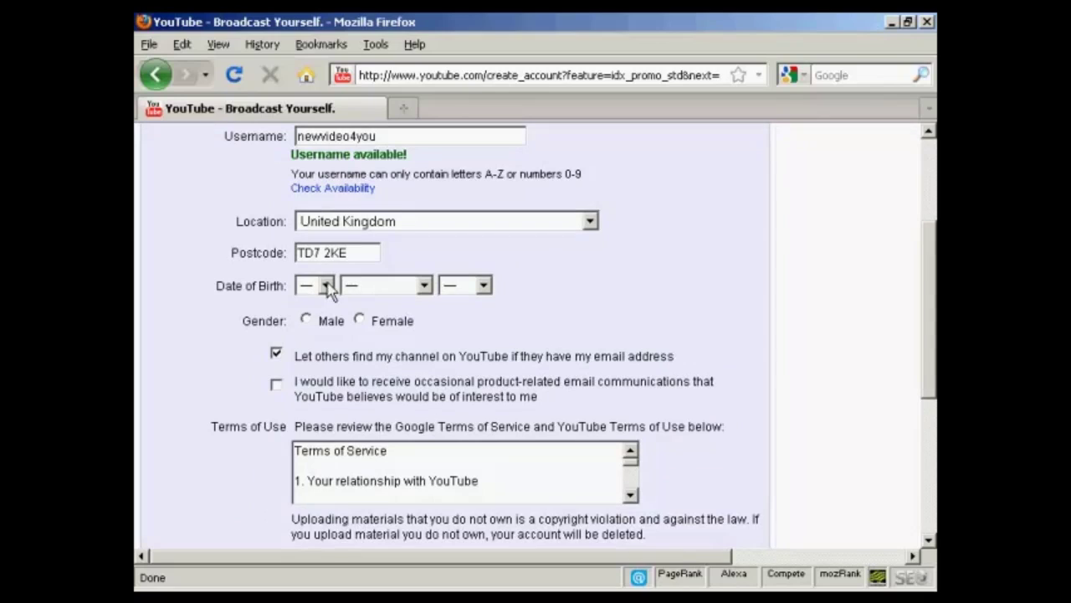
left_click(327, 285)
left_click(307, 466)
key("Tab")
type("jul")
key("Tab")
type("1968")
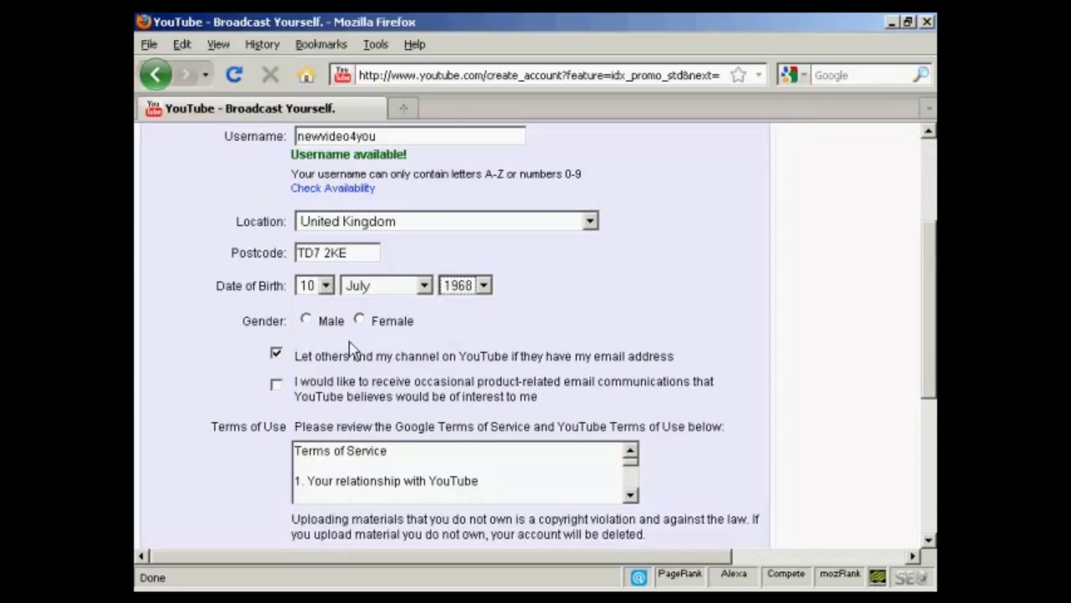
left_click(306, 320)
left_click_drag(933, 298, 933, 362)
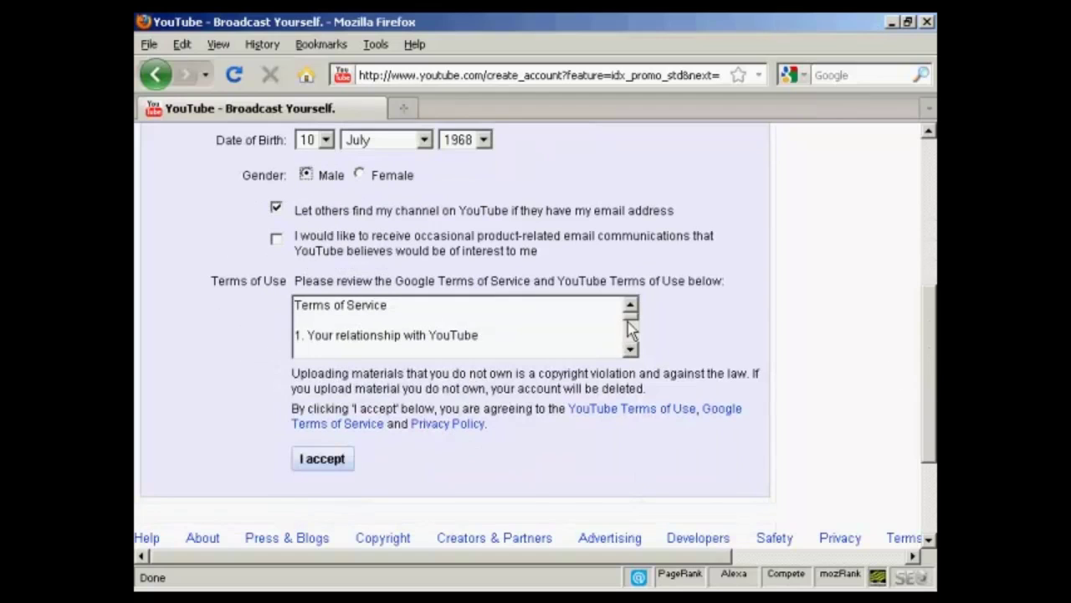
Scroll through the Terms of Service and accept them
left_click_drag(630, 321, 633, 352)
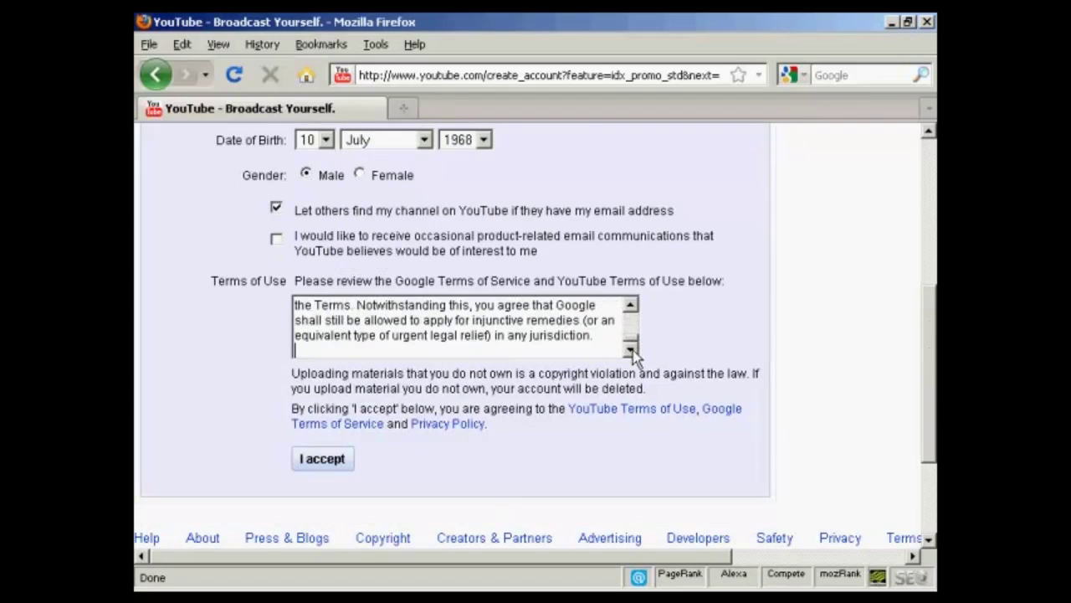
left_click(322, 467)
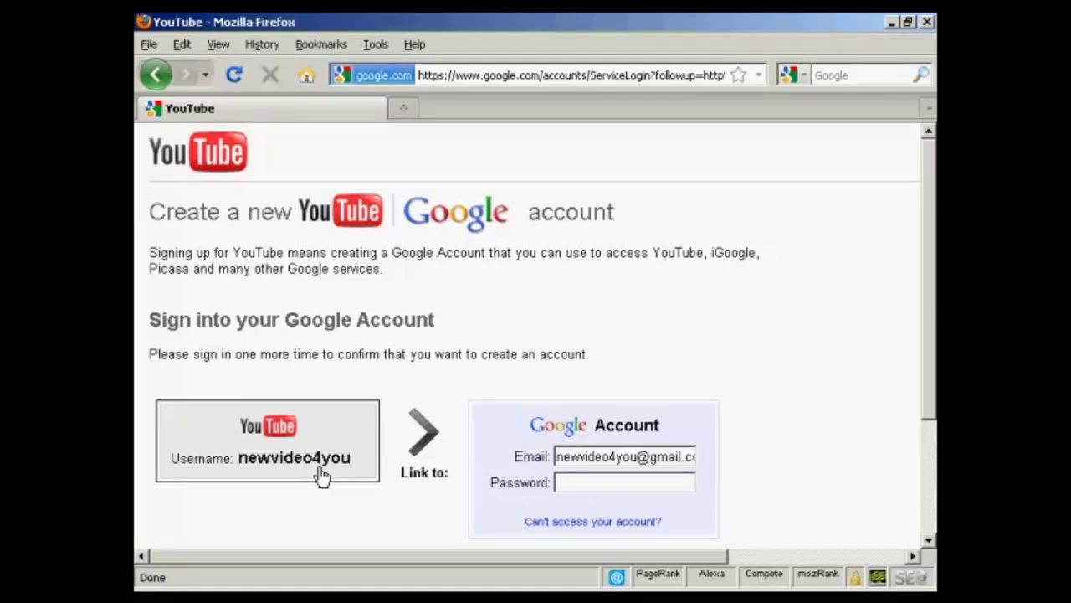
Enter the Google account password and link it to the new YouTube account
key("ctrl+v")
scroll(929, 246, "down", 2)
scroll(812, 478, "down", 2)
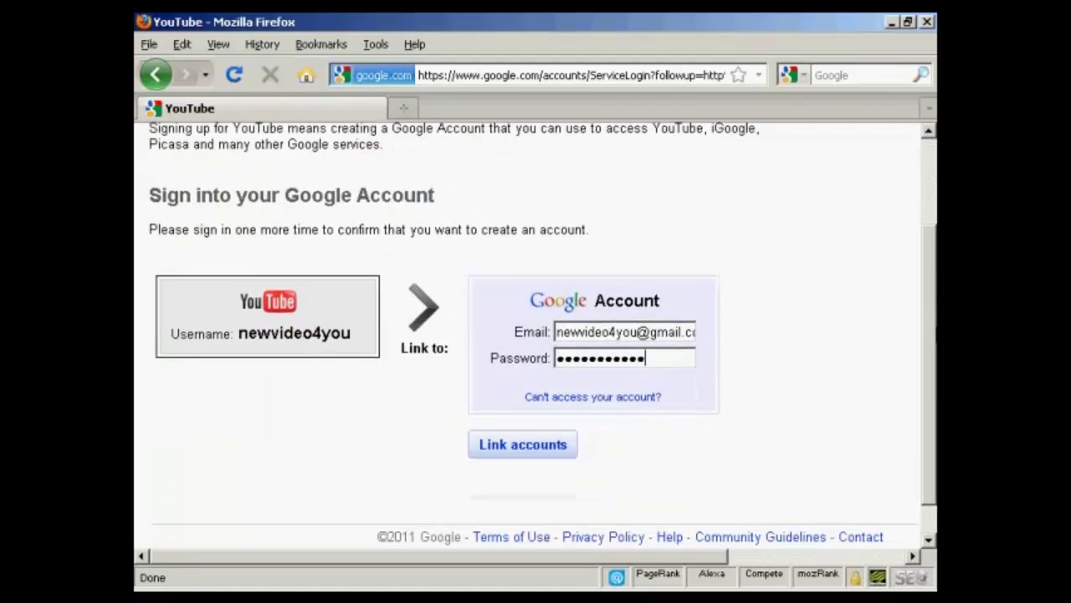
left_click(518, 447)
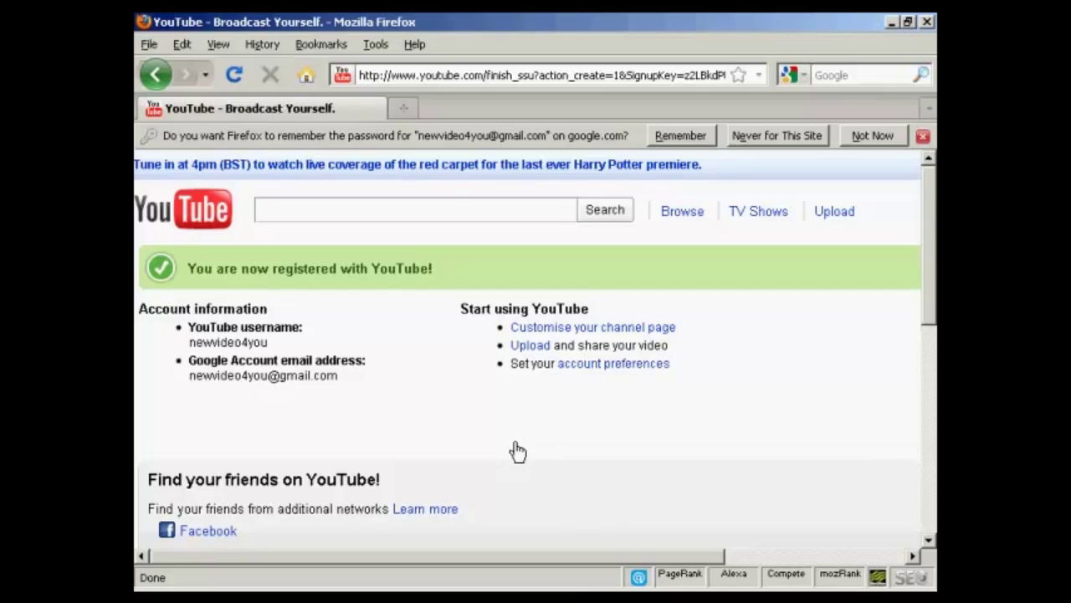
Decline Firefox's save-password offer and go to the Video File Upload page
left_click(871, 140)
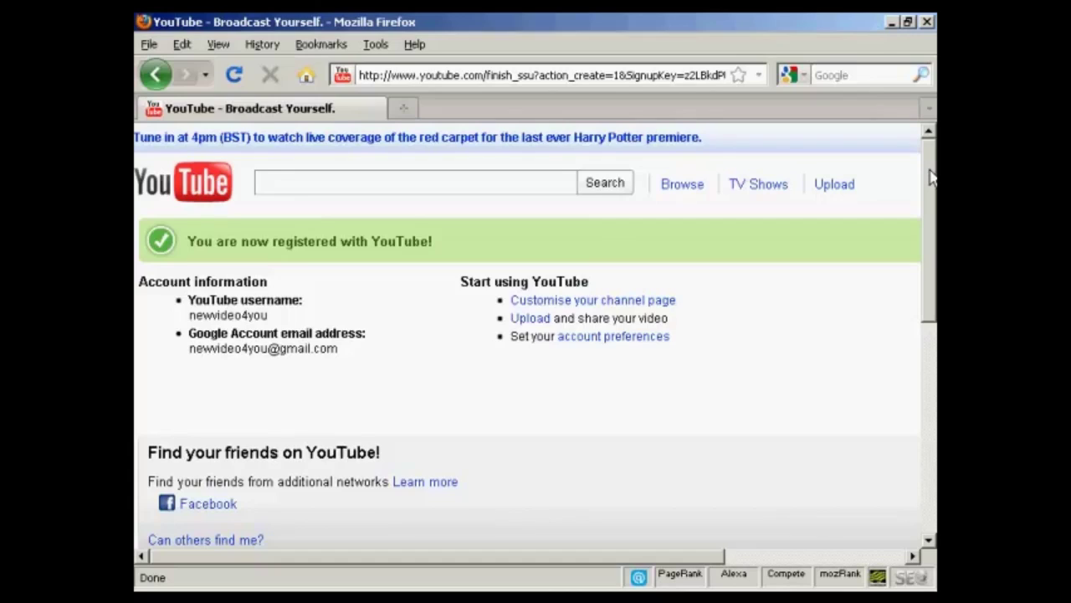
scroll(931, 176, "down", 1)
scroll(932, 175, "down", 1)
scroll(928, 148, "up", 2)
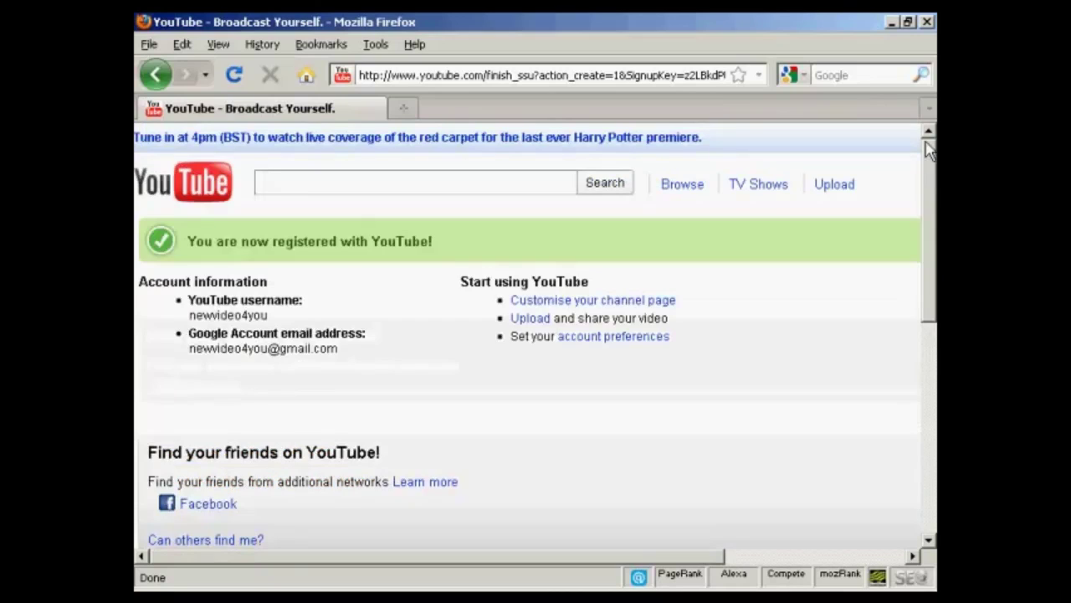
left_click(835, 189)
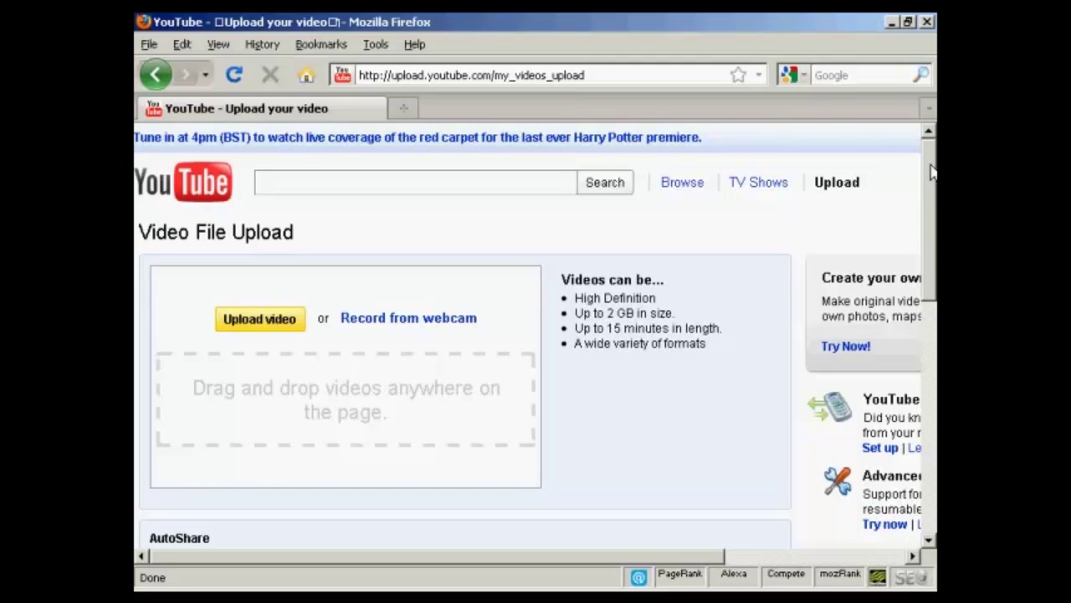
Bring up the file picker for choosing a video to upload
left_click(273, 326)
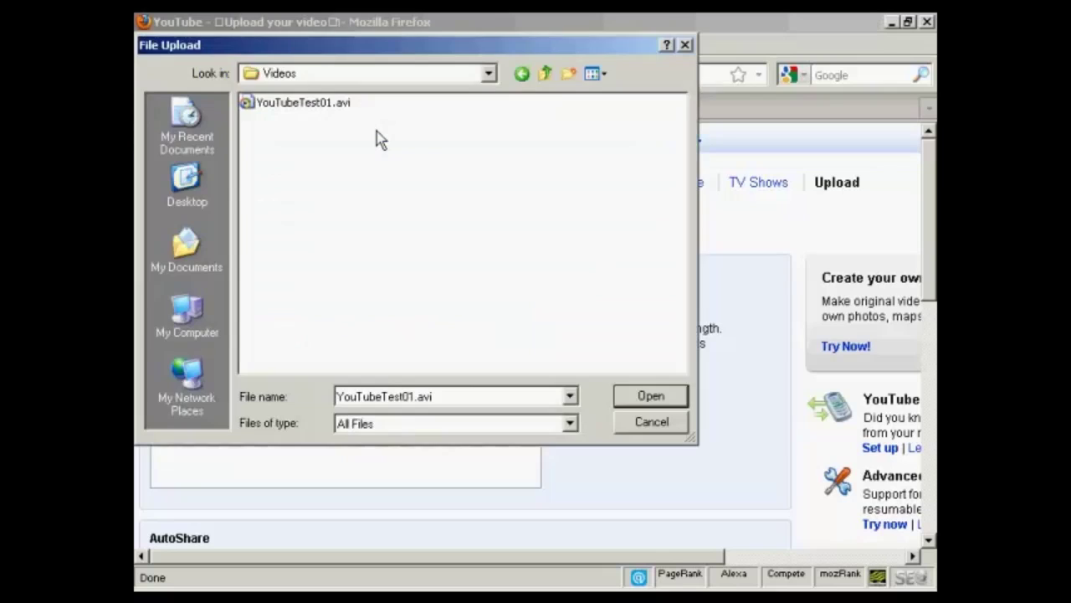
Select YouTubeTest01.avi from the Videos folder and start uploading it
left_click(325, 114)
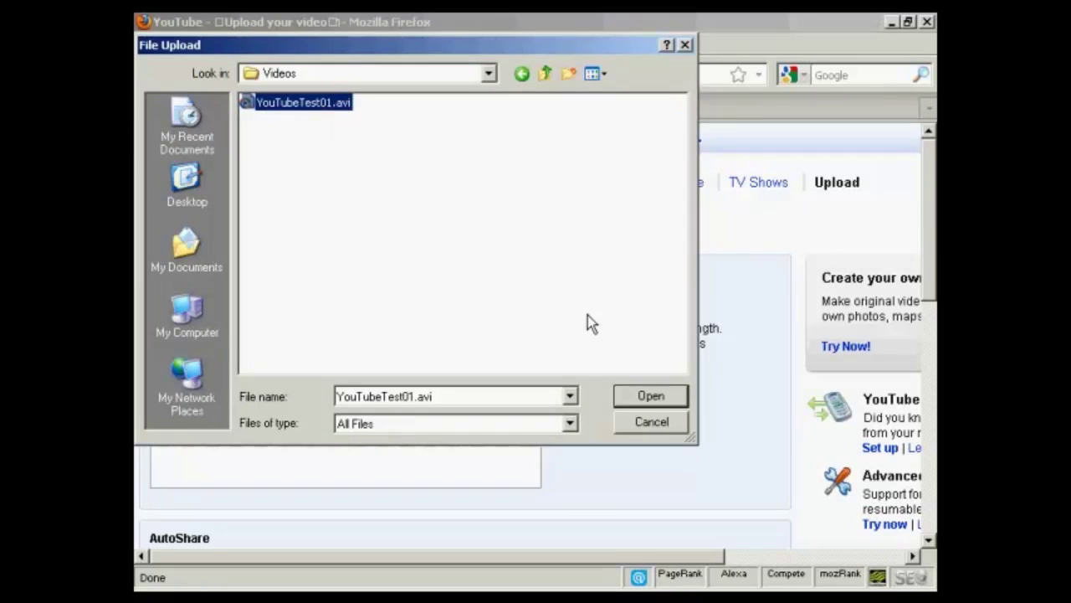
left_click(648, 402)
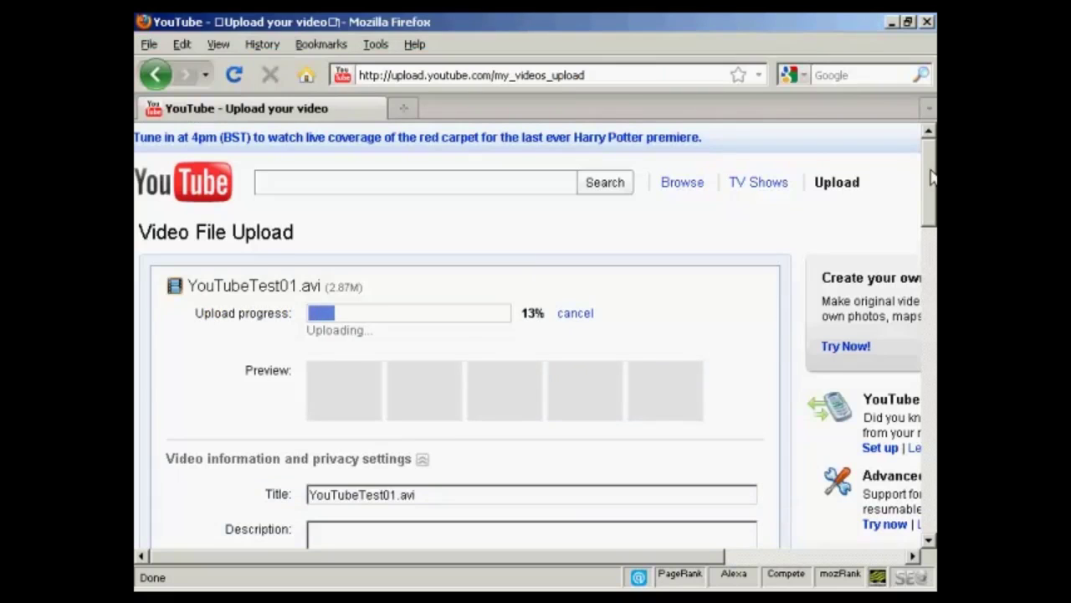
Scroll down to the Description, Tags and Category fields while the upload runs
left_click_drag(931, 177, 934, 227)
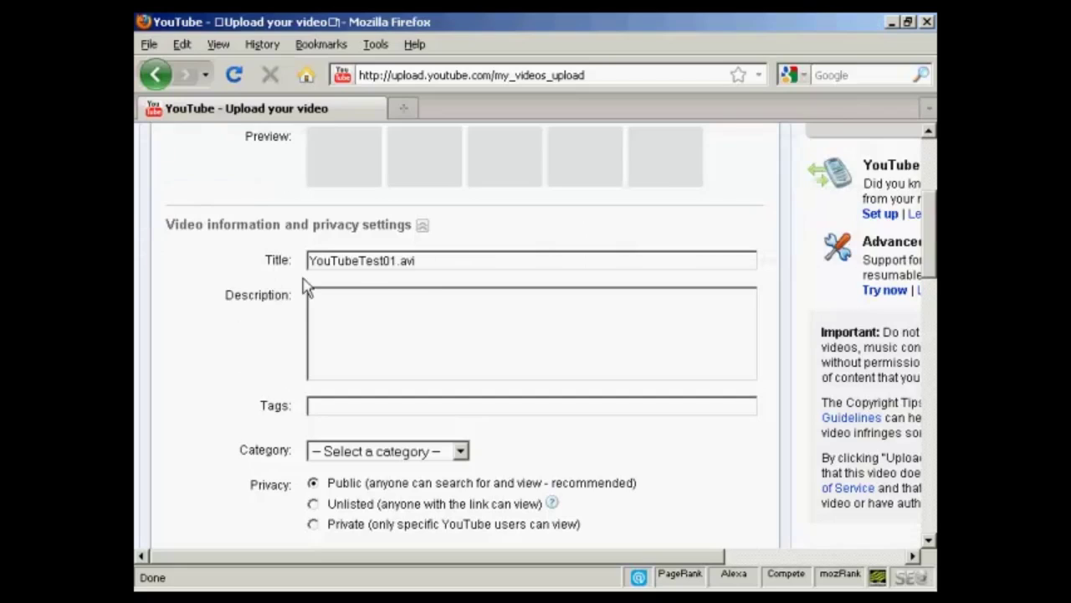
Replace the title YouTubeTest01.avi with 'YouTube Test'
left_click(418, 261)
left_click_drag(418, 261, 280, 261)
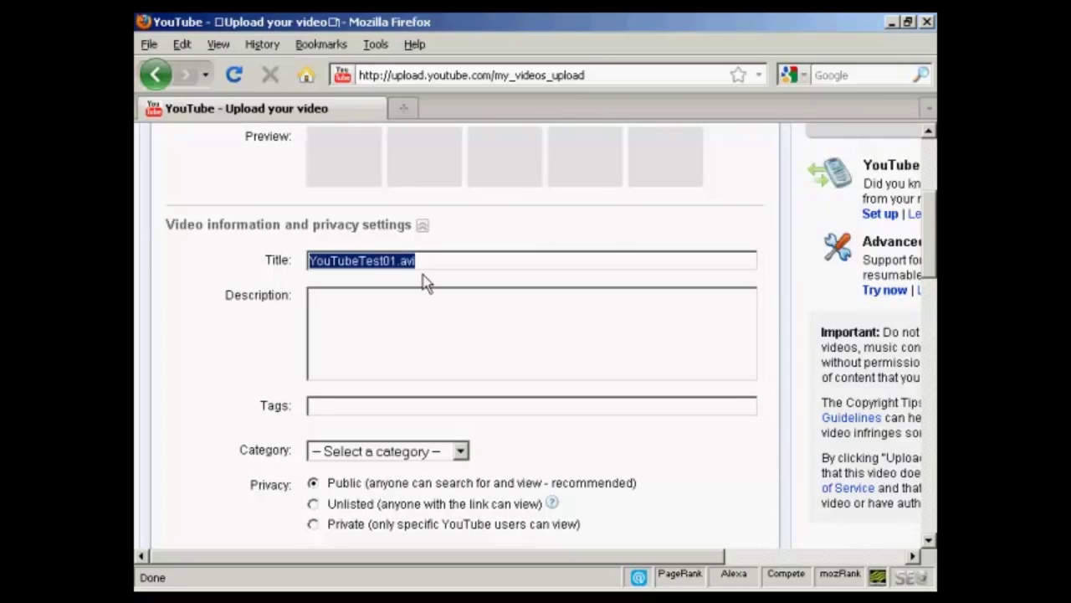
type("Yo")
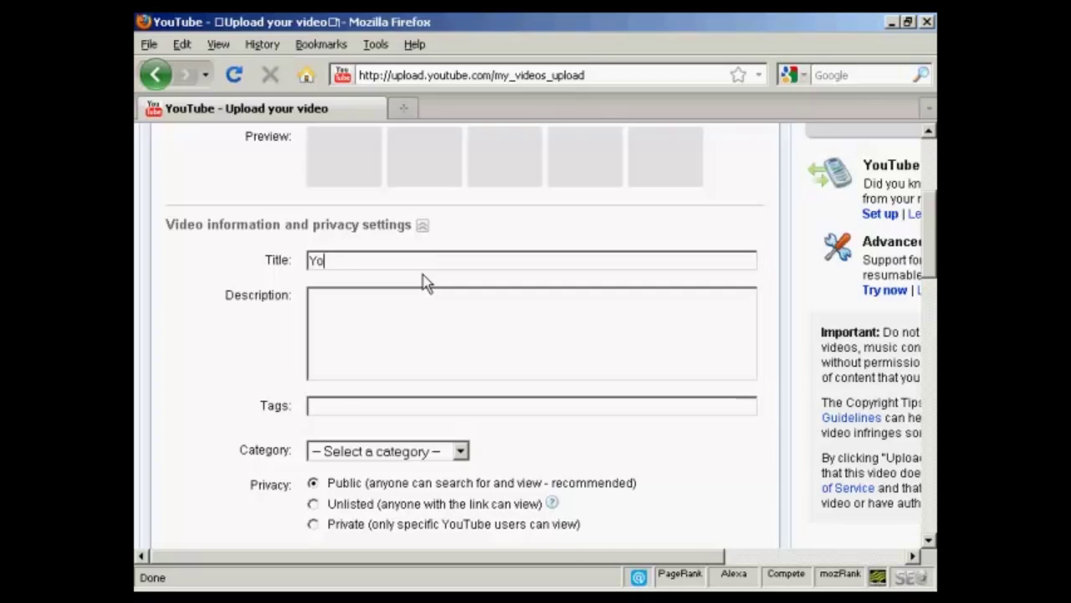
type("uTube")
type("Te")
type("st")
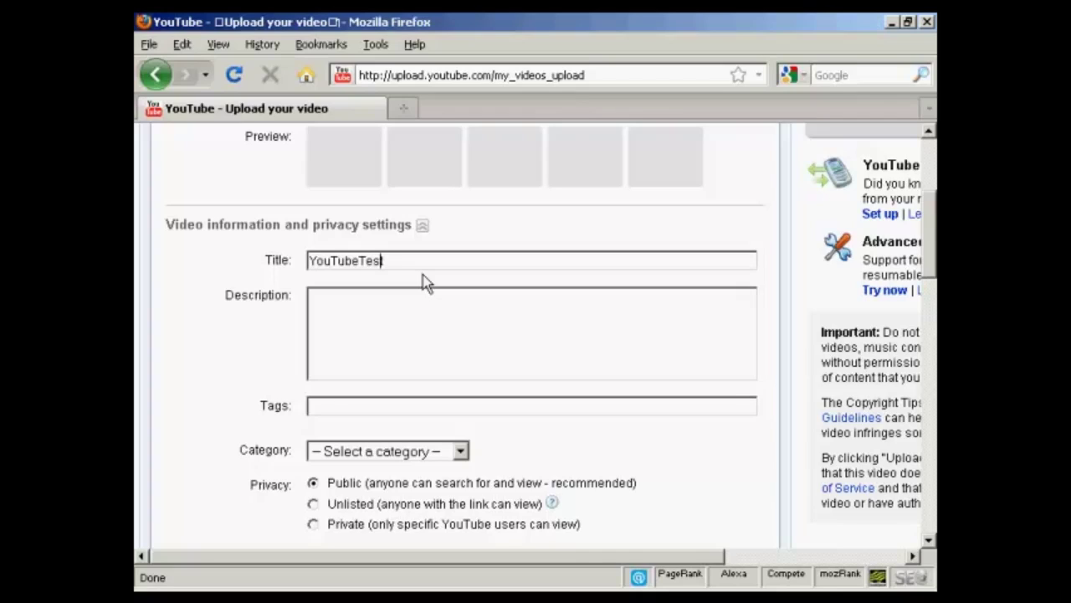
key("Left")
key("Left")
key("Left")
key("Right")
left_click(310, 299)
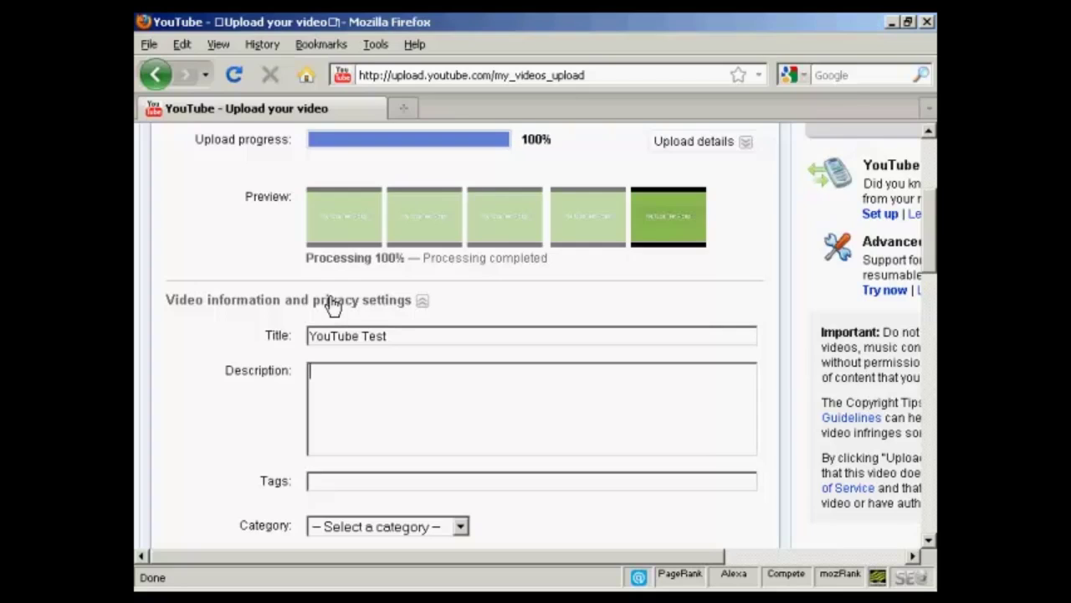
type("http://www.anothercompany.co.uk")
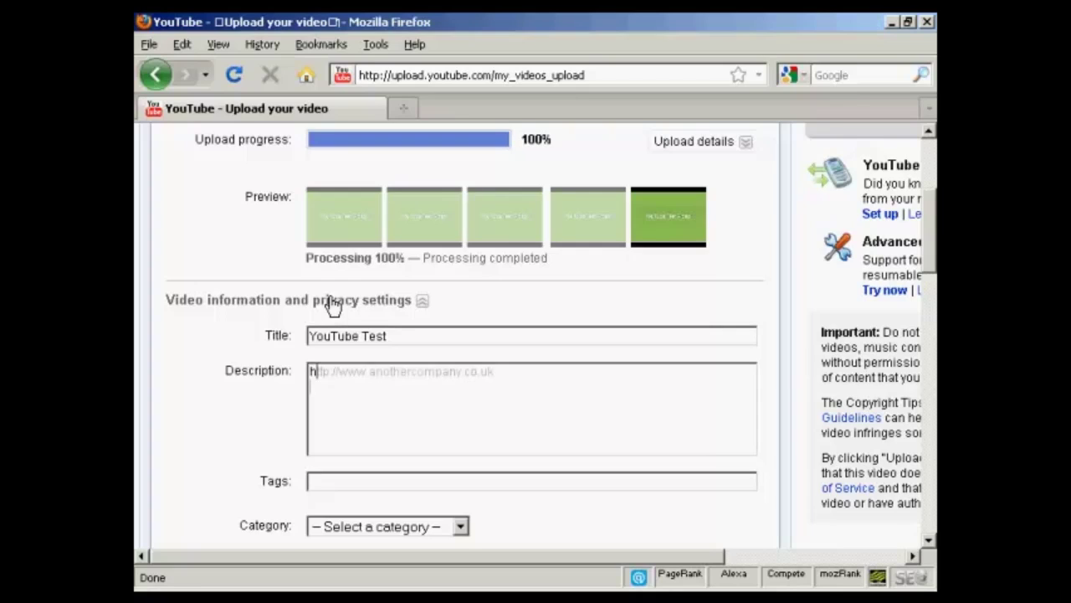
key("Return")
key("Return")
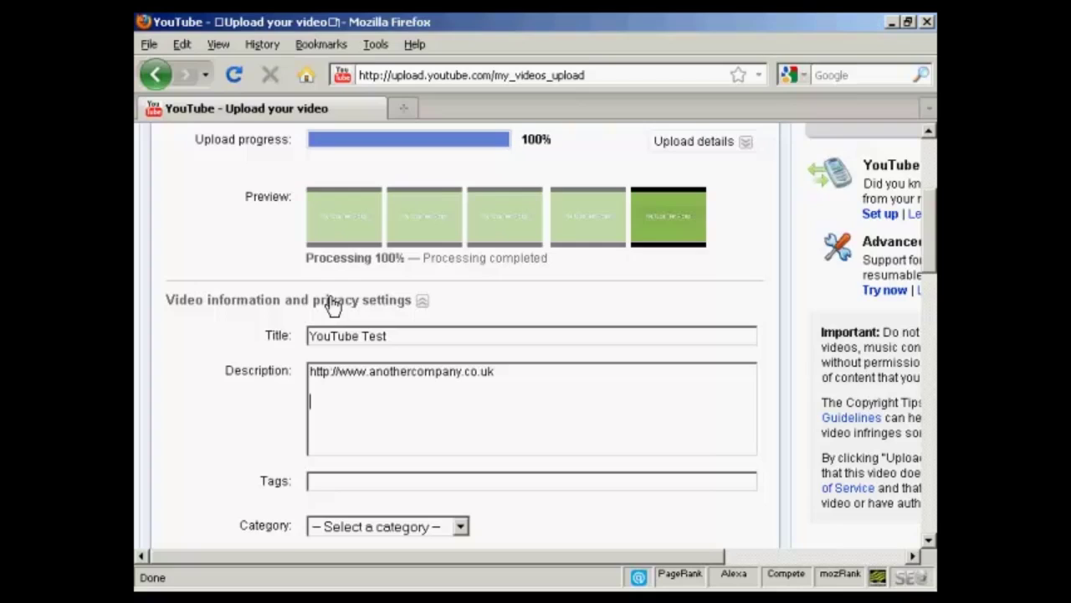
type("This is a test video to demonstrate how to upload a video to YouTube.  If this was a real video, I'd put a concise description in here, and make sure it was laden with relevant keywords.")
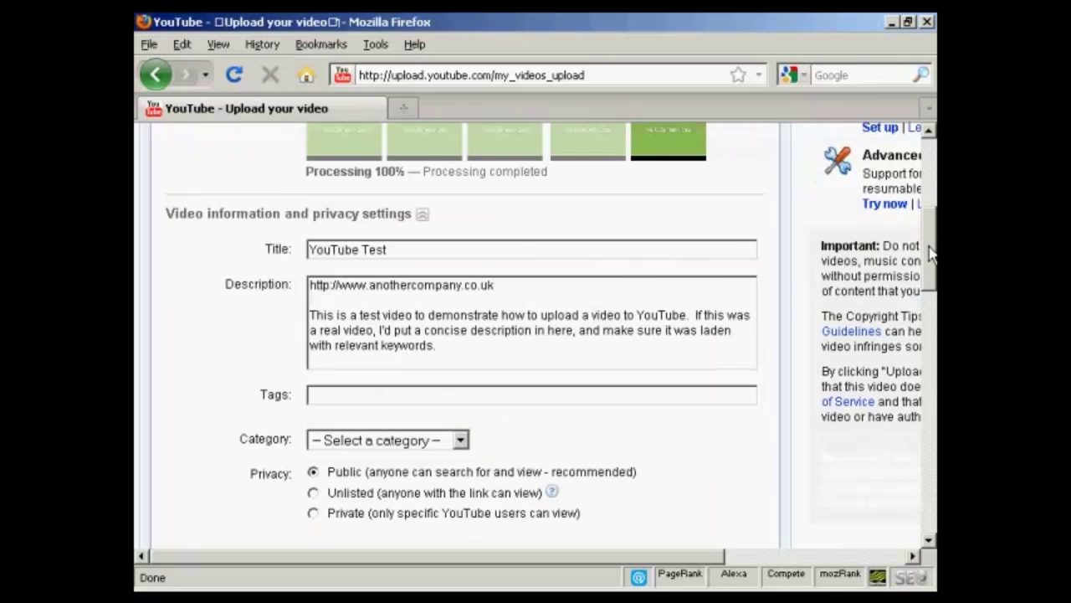
left_click_drag(931, 219, 933, 270)
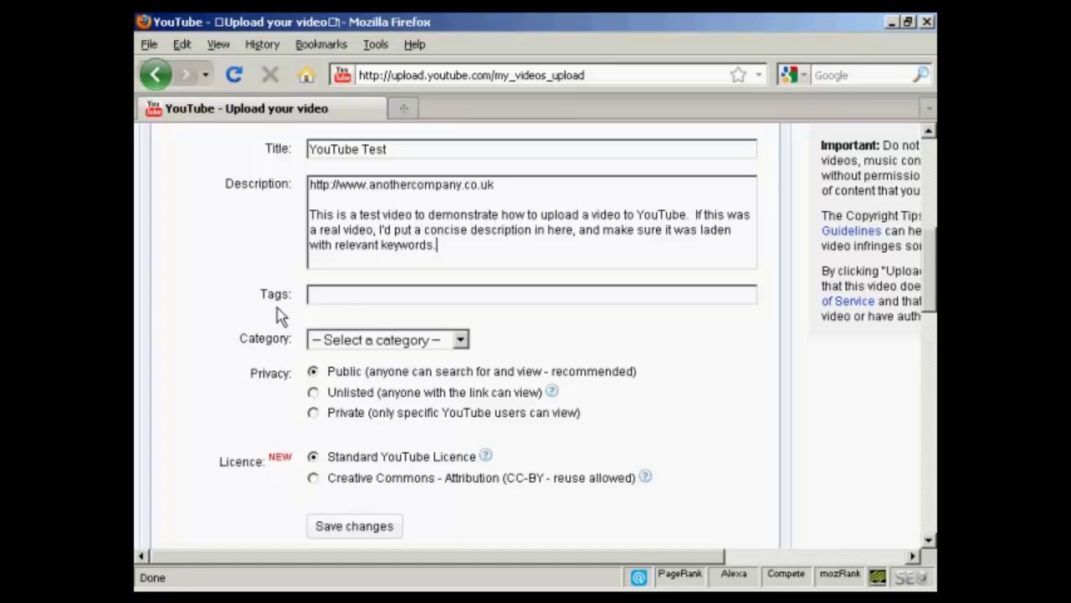
Enter the tags test, video and demonstration, comma-separated, in the Tags field
left_click(341, 298)
type("test,video,demonstration,")
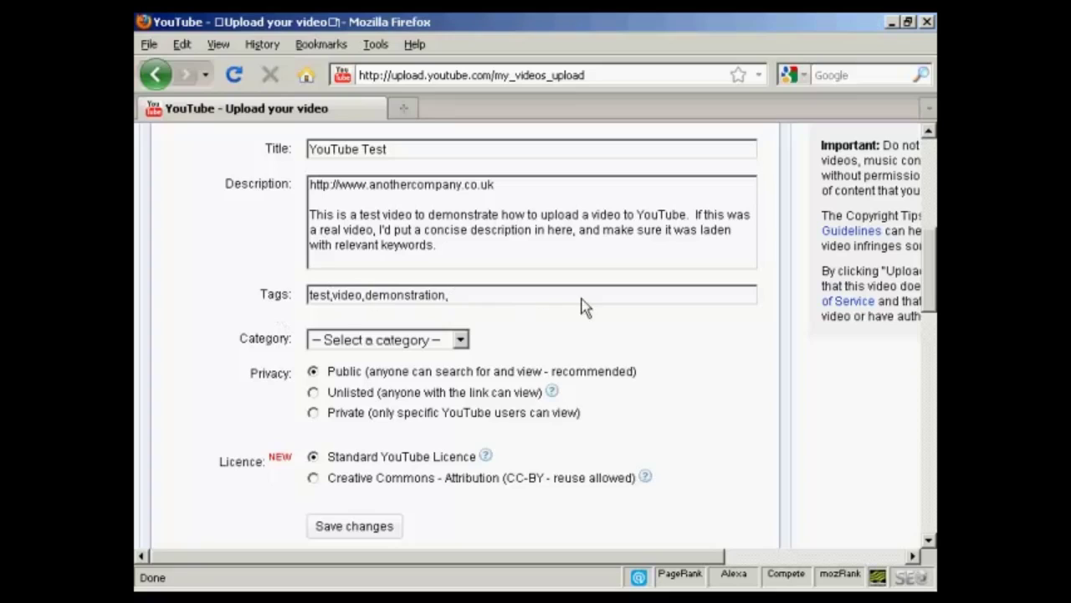
left_click(462, 342)
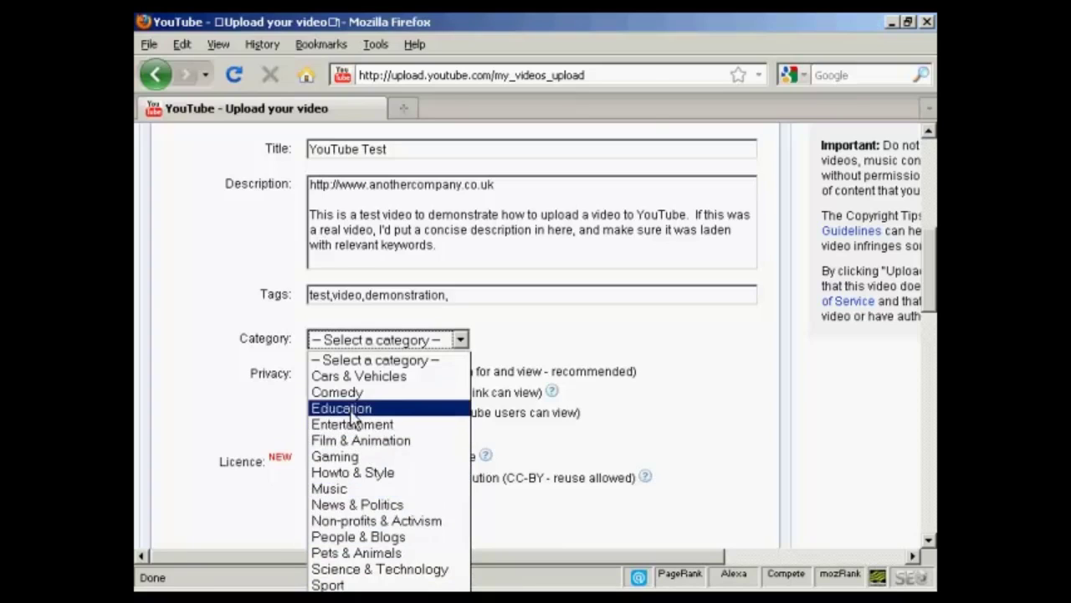
Pick Film & Animation from the Category dropdown, keeping Public privacy and standard licence
left_click(398, 442)
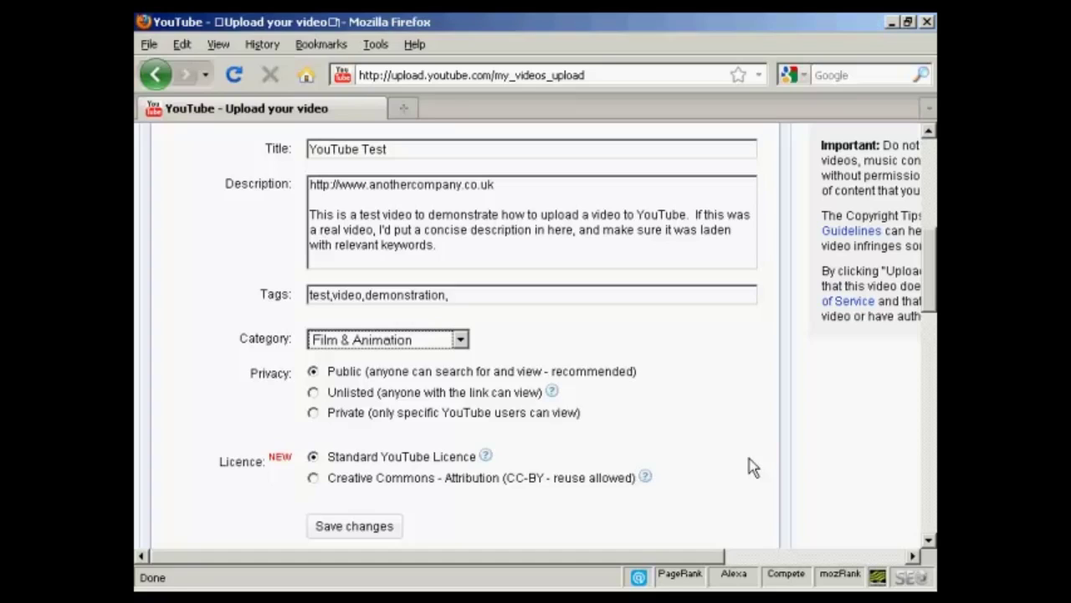
left_click(371, 528)
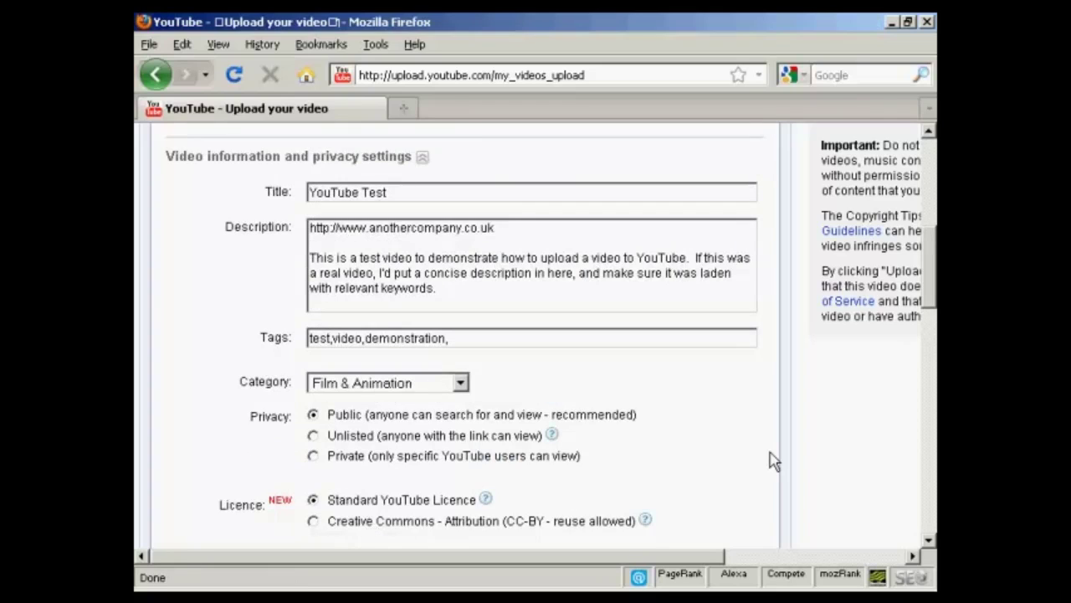
Open the live 'YouTube Test' watch page in a new tab from the confirmation link
left_click_drag(932, 293, 931, 214)
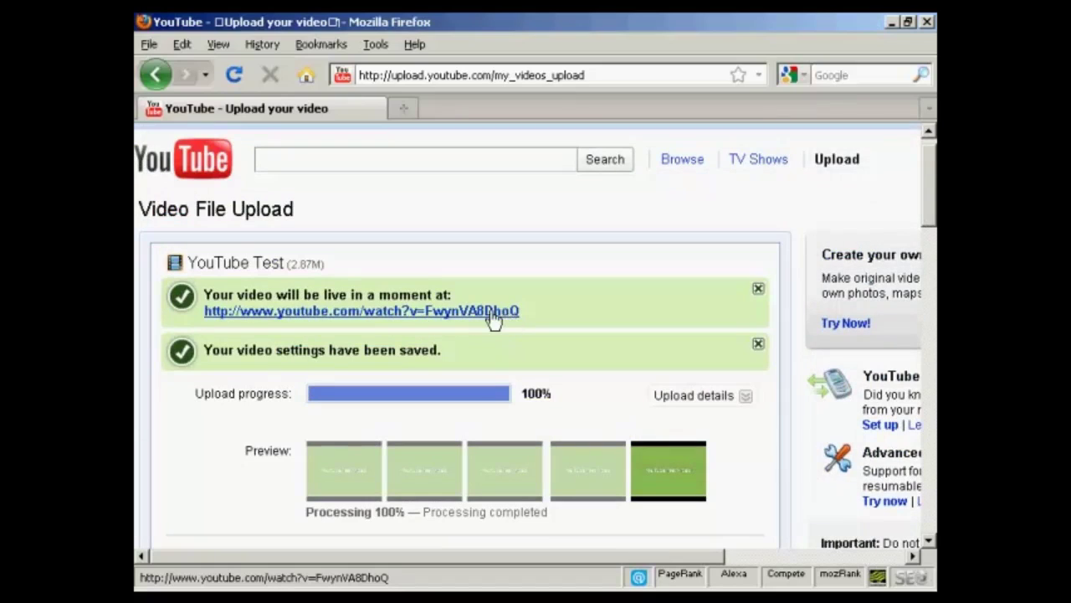
left_click(490, 318)
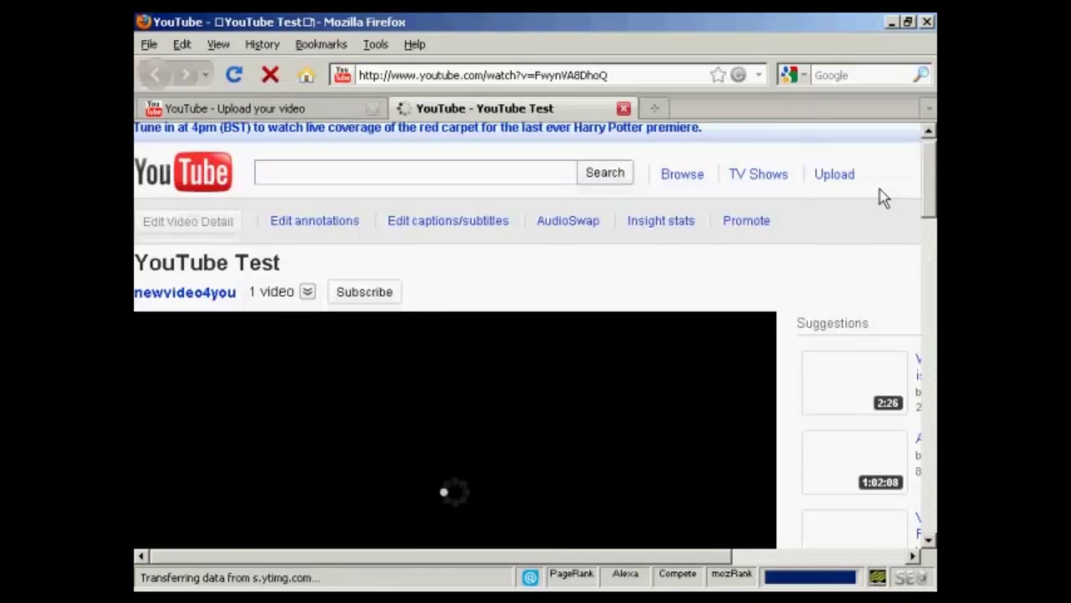
Watch the 'YouTube Test' video play until the suggested-videos end screen appears
scroll(795, 408, "down", 5)
scroll(863, 318, "up", 1)
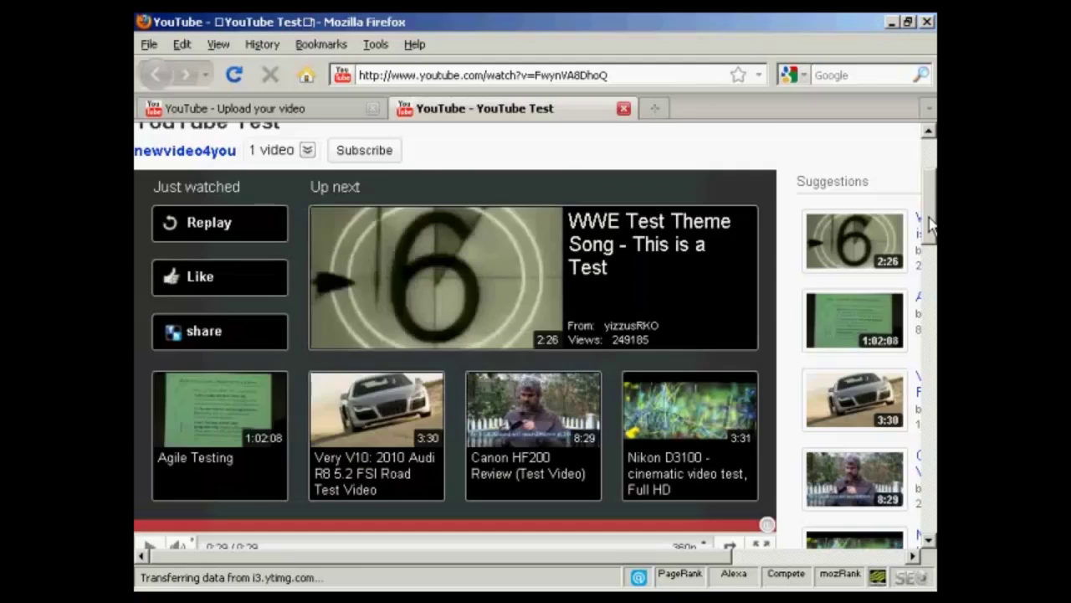
Expand the description, category, tags and licence below the player, then collapse them
left_click_drag(929, 225, 929, 300)
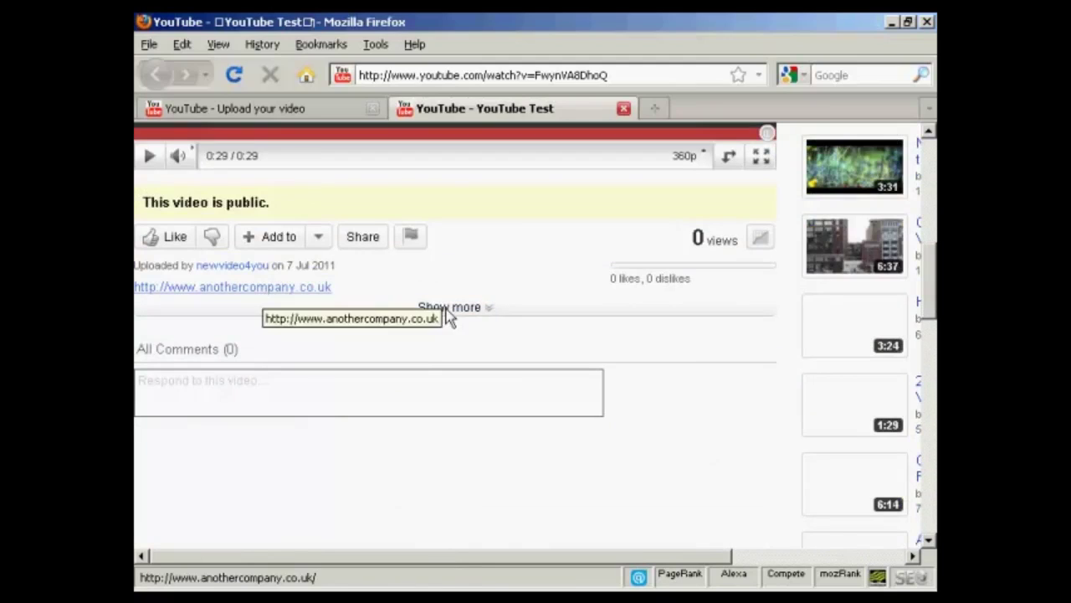
left_click(486, 316)
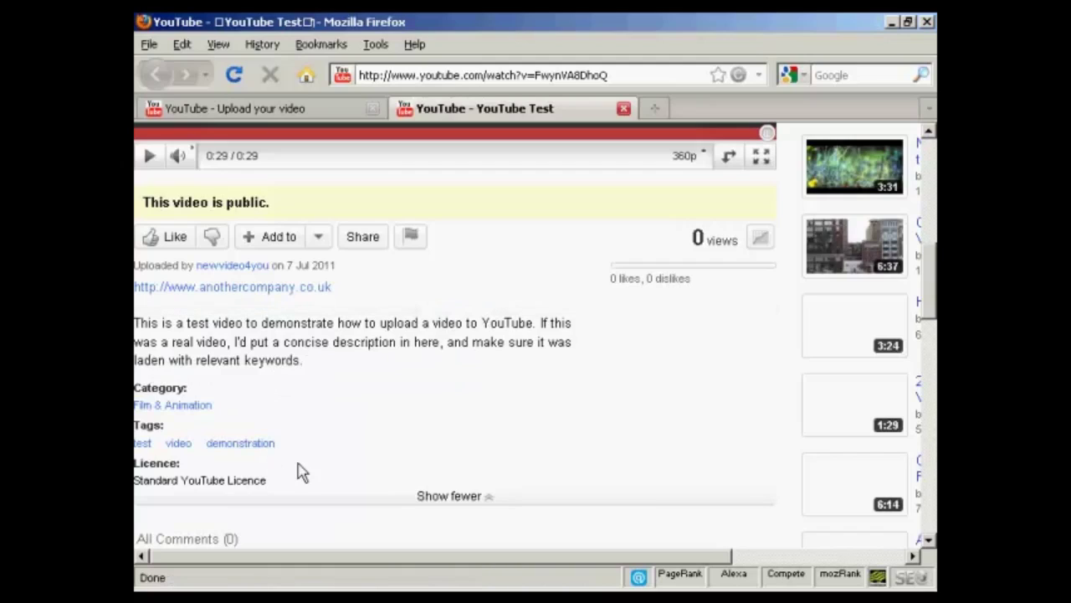
left_click(492, 506)
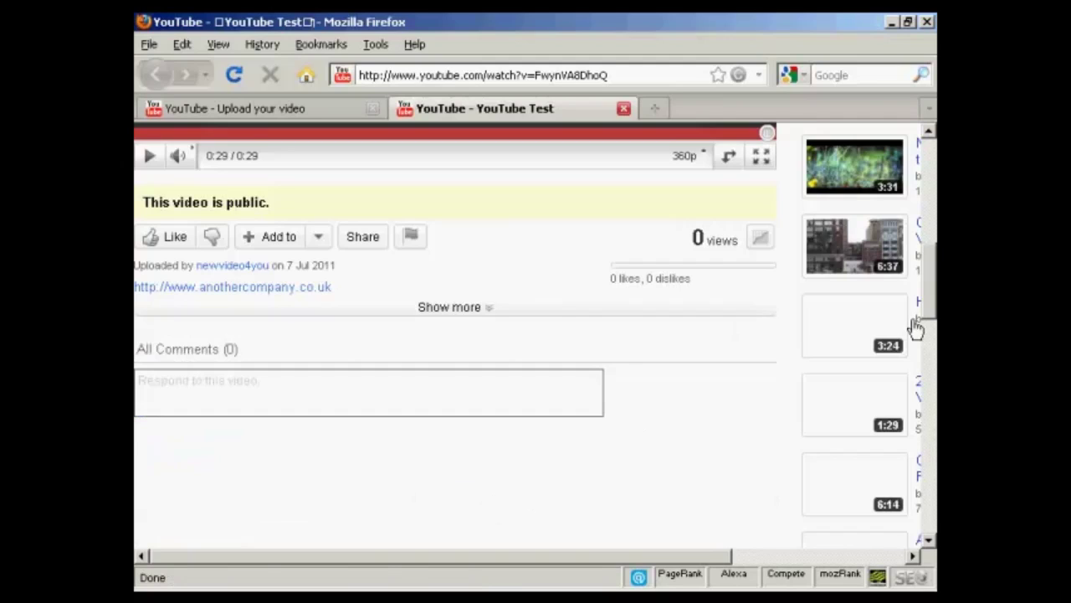
left_click(365, 237)
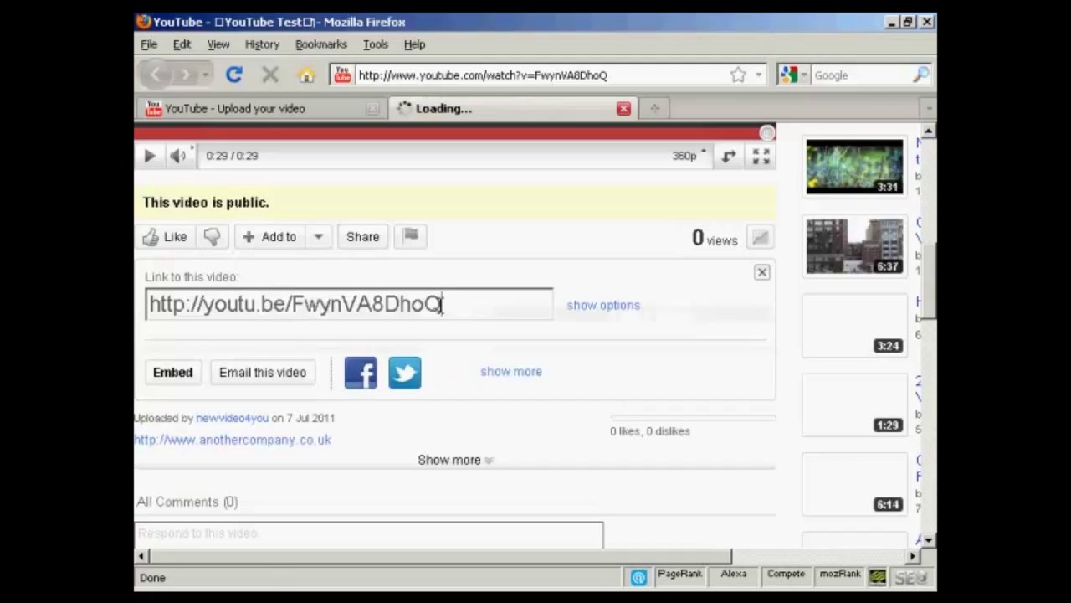
Show the iframe embed code alongside the video's youtu.be short link
left_click(172, 374)
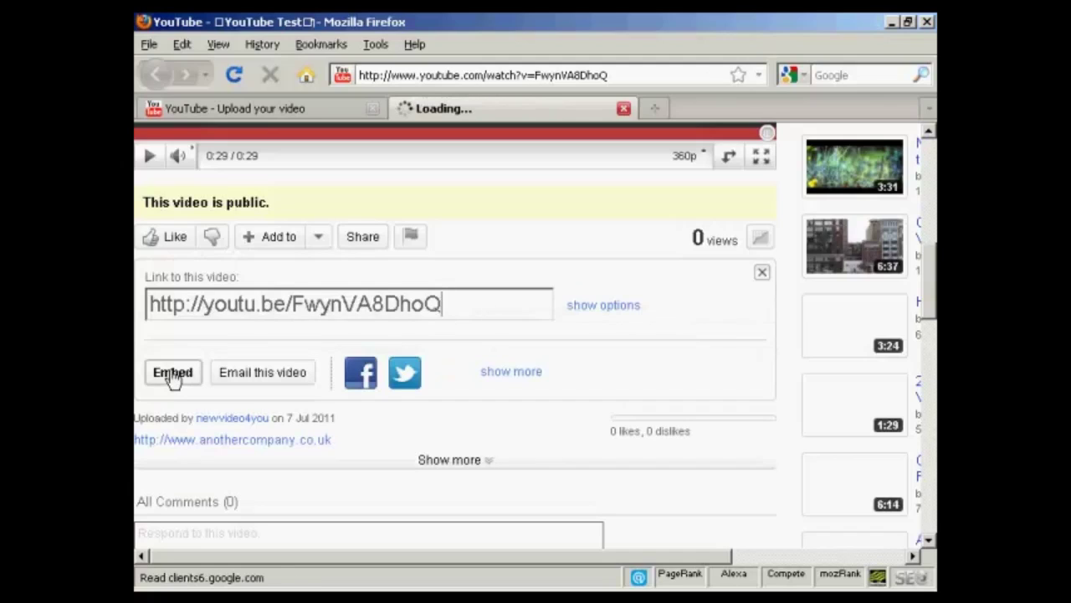